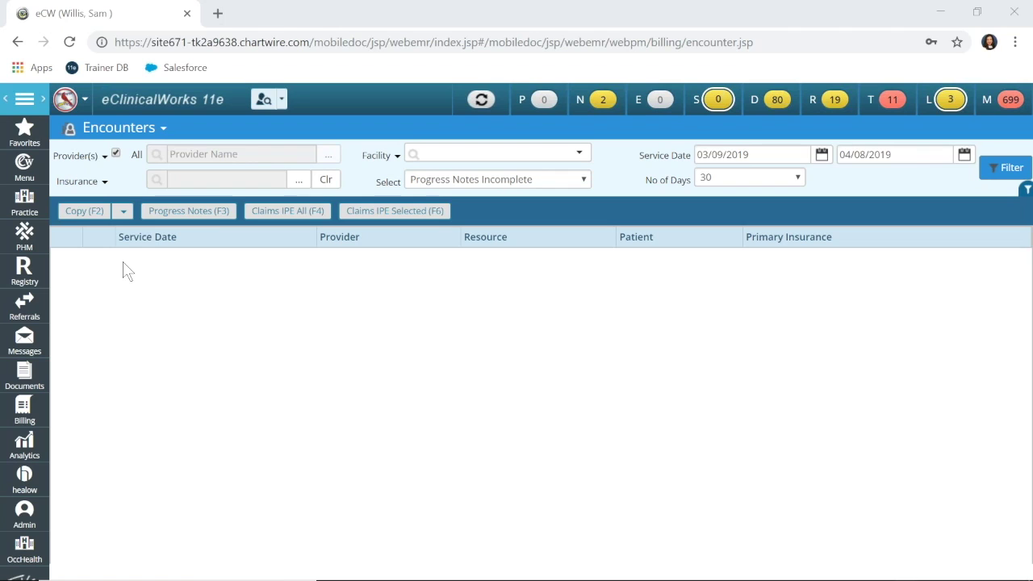
- Open the billing Encounters list and set its encounter status filter to Progress Notes Incomplete
click(24, 98)
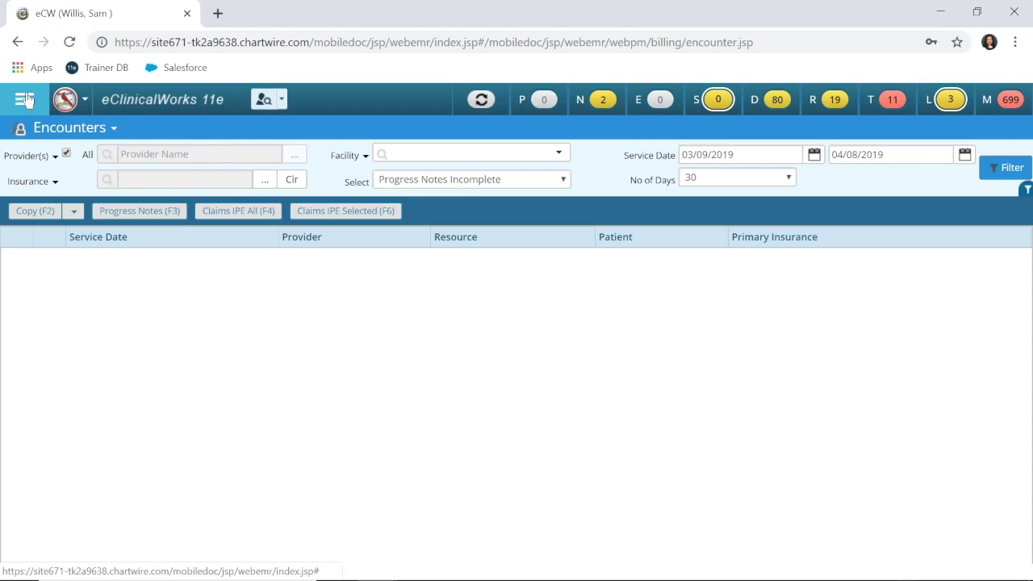
click(25, 98)
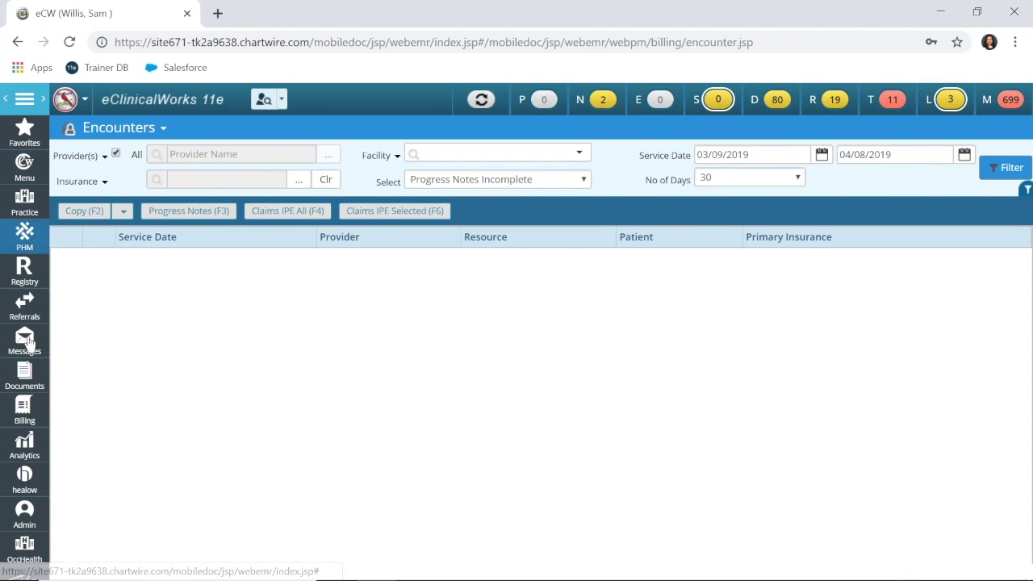
click(23, 405)
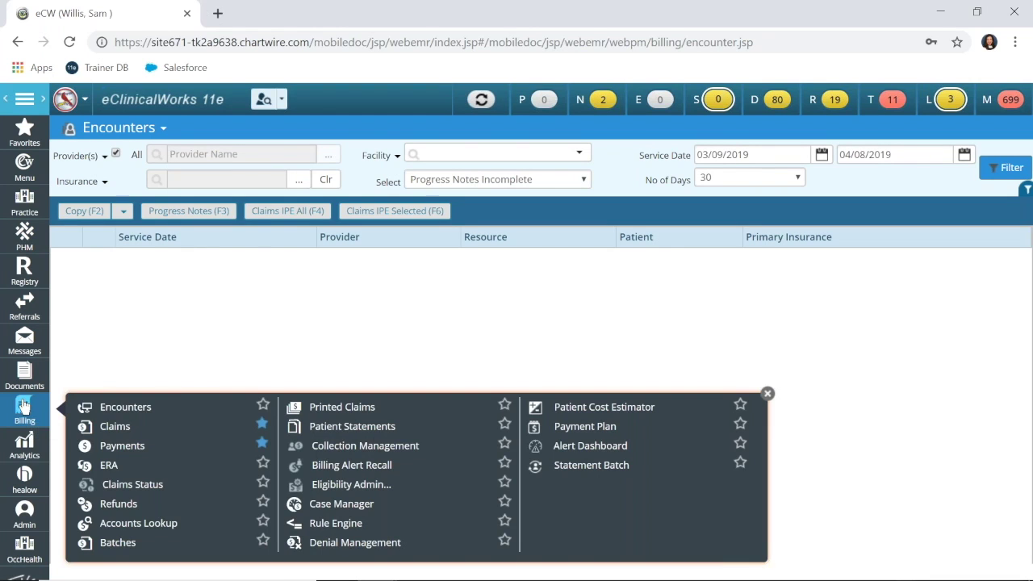
click(138, 412)
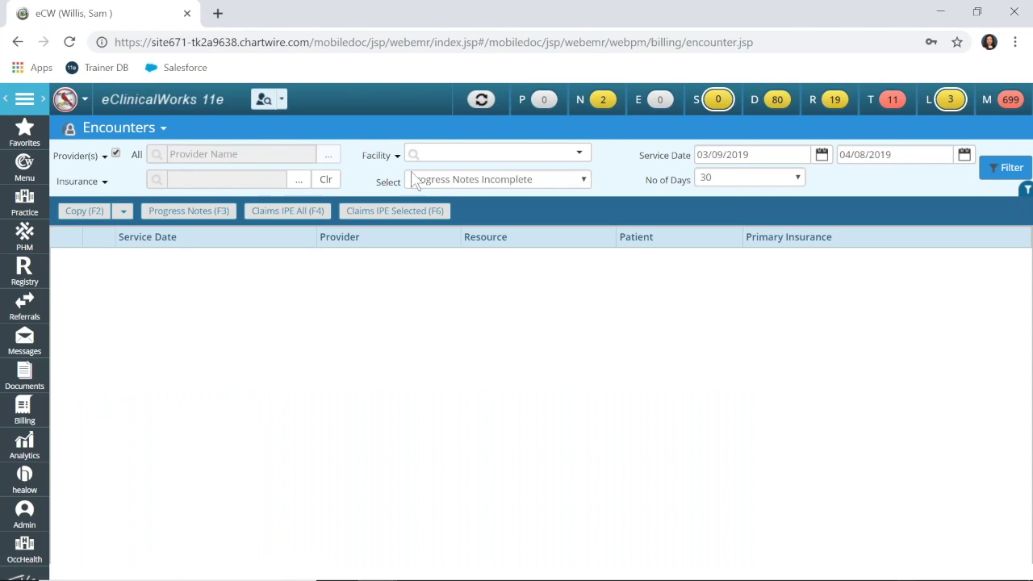
click(474, 181)
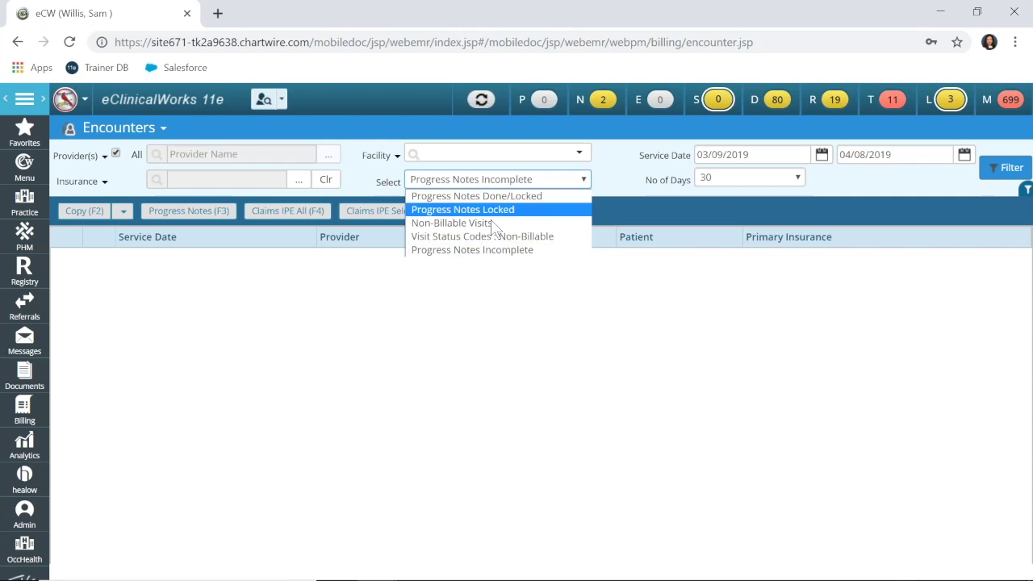
click(493, 250)
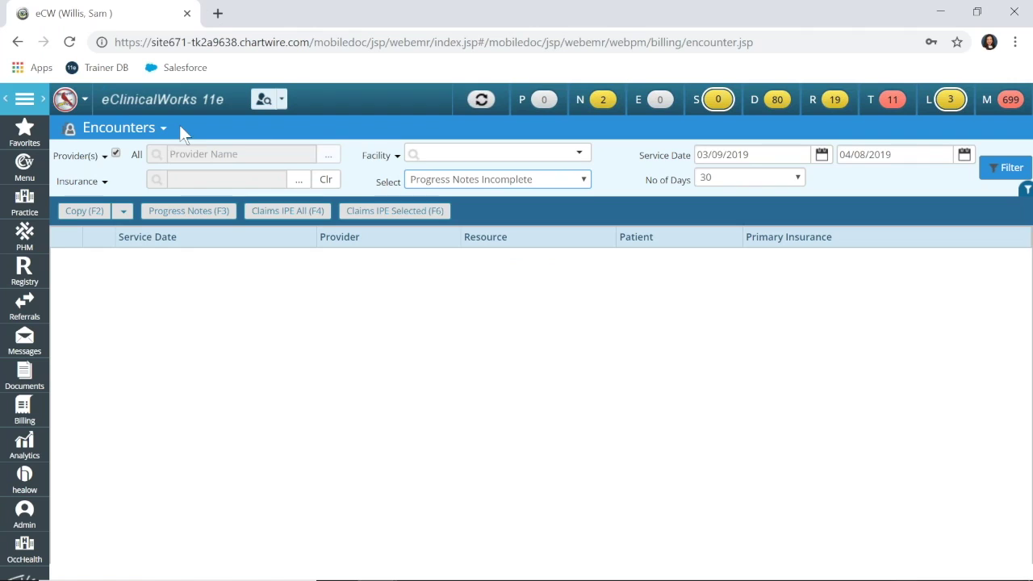
- Restrict the encounters to a single provider picked from the provider list, and switch the filter back to all providers
click(106, 159)
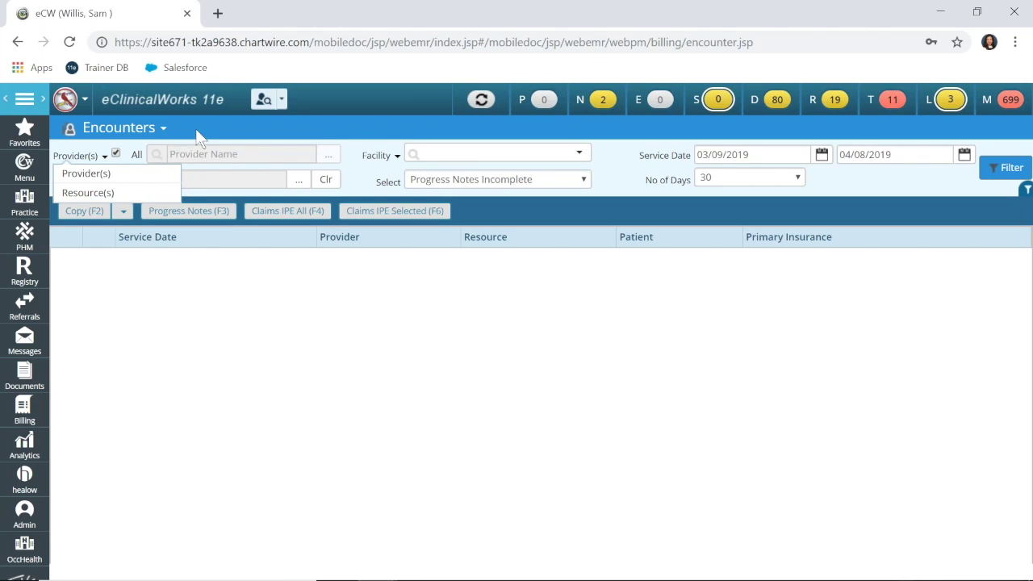
click(197, 137)
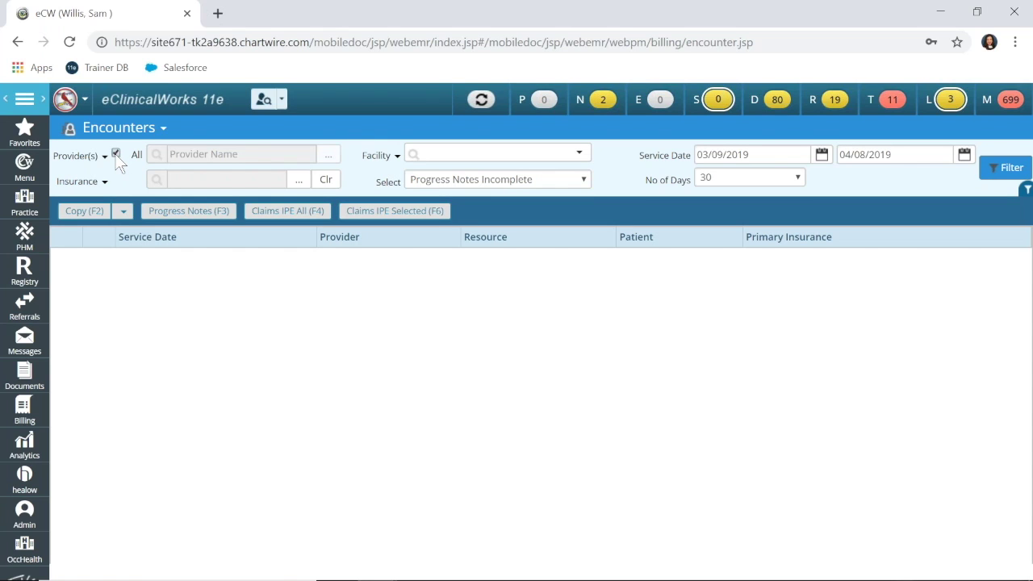
click(117, 154)
click(211, 154)
text(will)
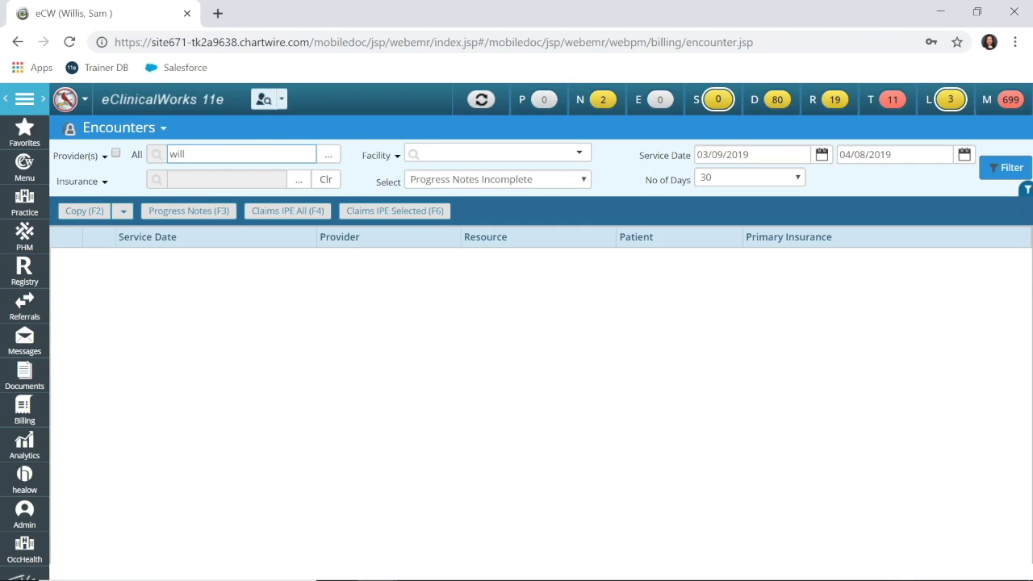
text(is)
click(328, 154)
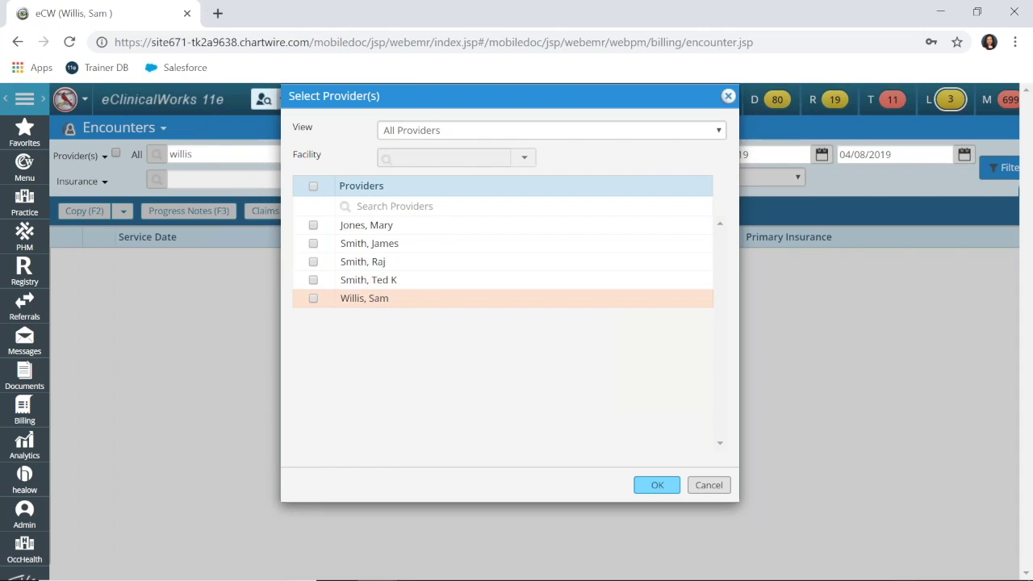
click(313, 297)
click(657, 485)
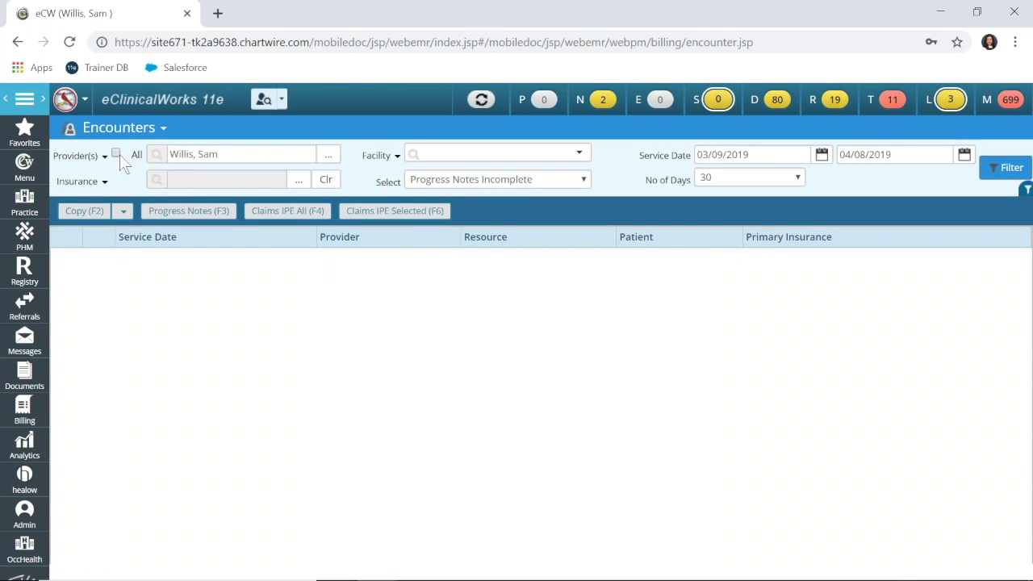
click(116, 153)
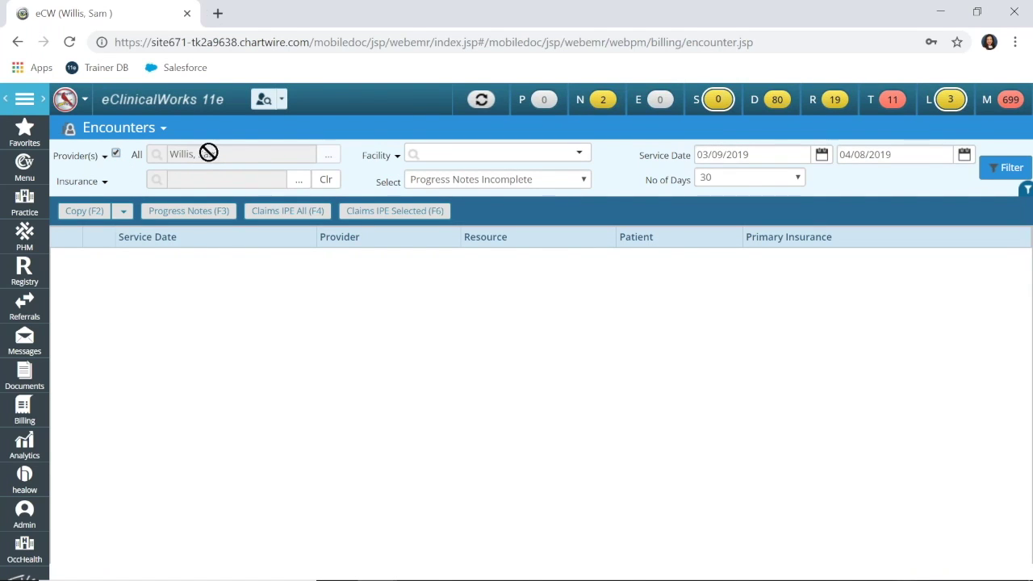
- Review the insurance filter types and the encounter status choices, picking Progress Notes Incomplete
click(105, 182)
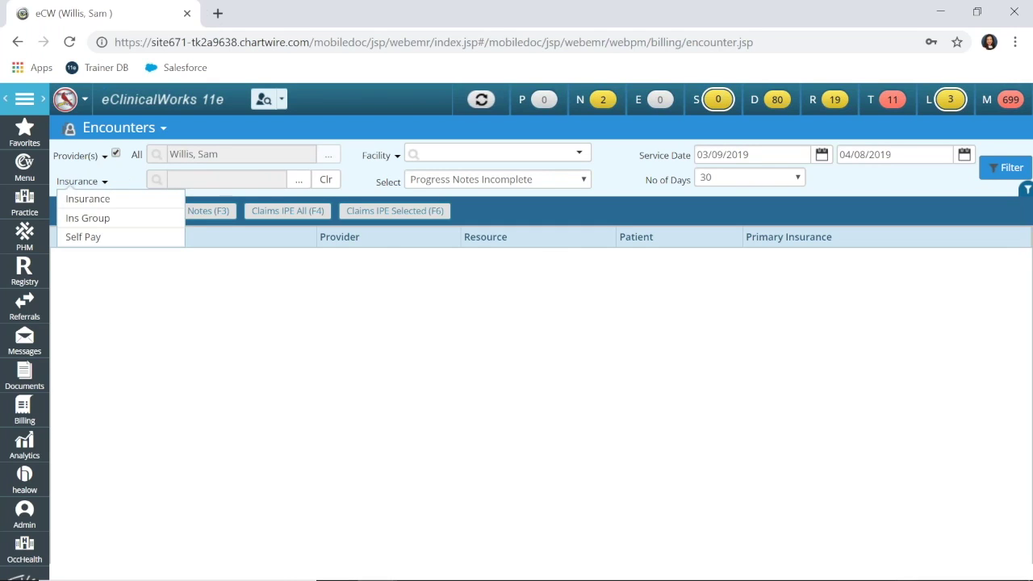
click(134, 170)
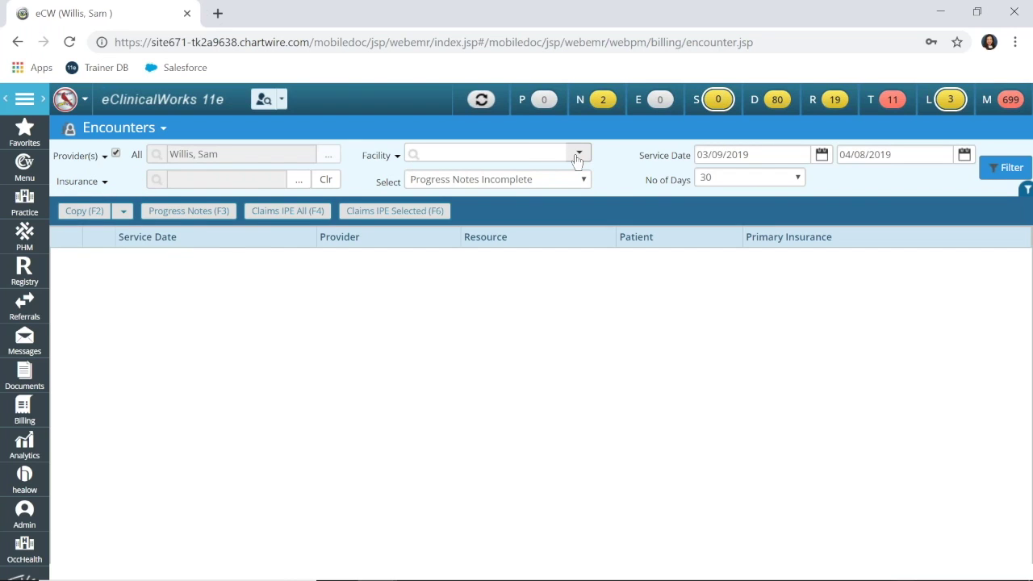
click(584, 178)
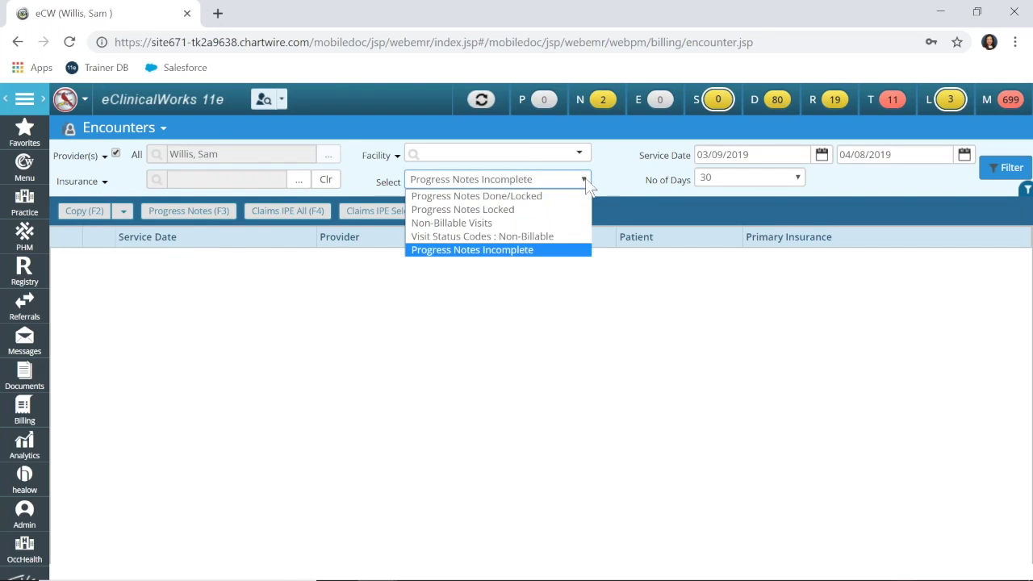
click(522, 252)
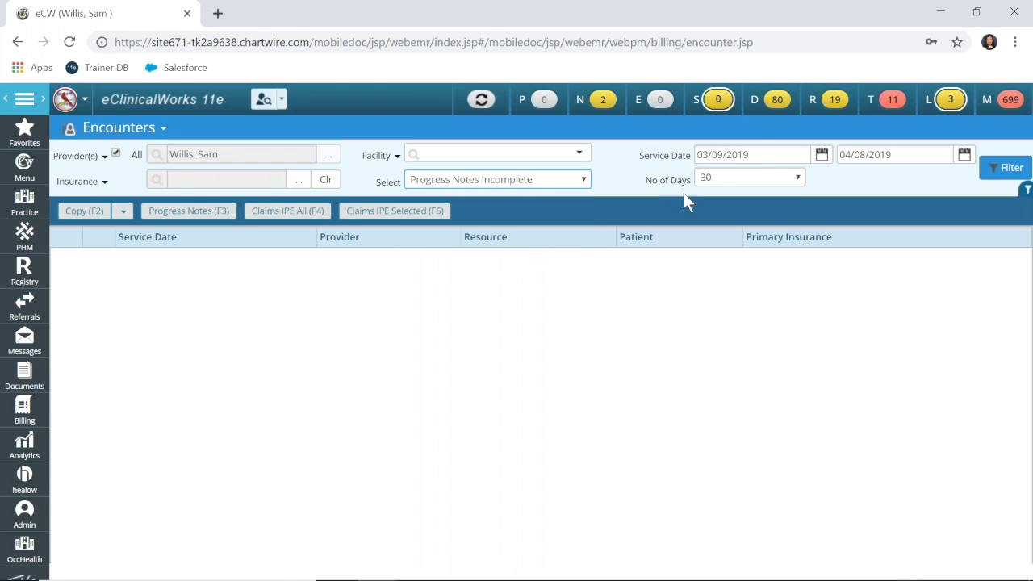
- Set the service date range to start on 04/08/2018 and run the encounter filter
click(821, 155)
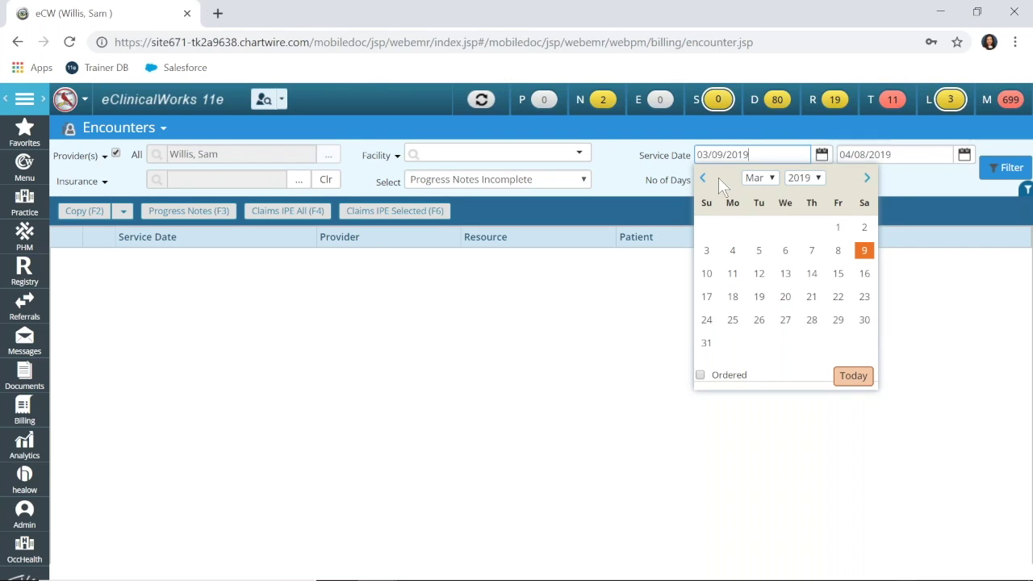
click(799, 178)
click(804, 323)
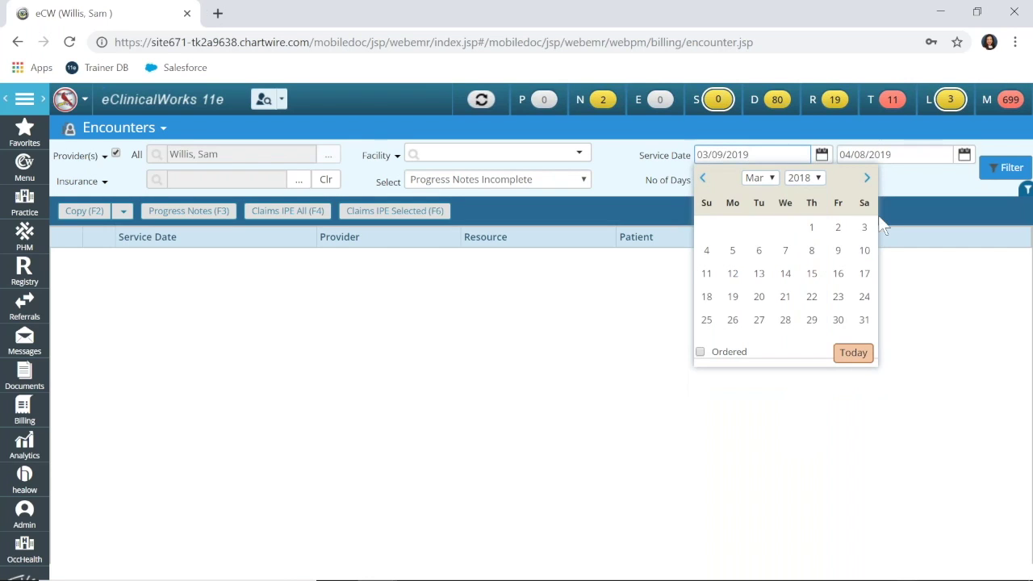
click(867, 178)
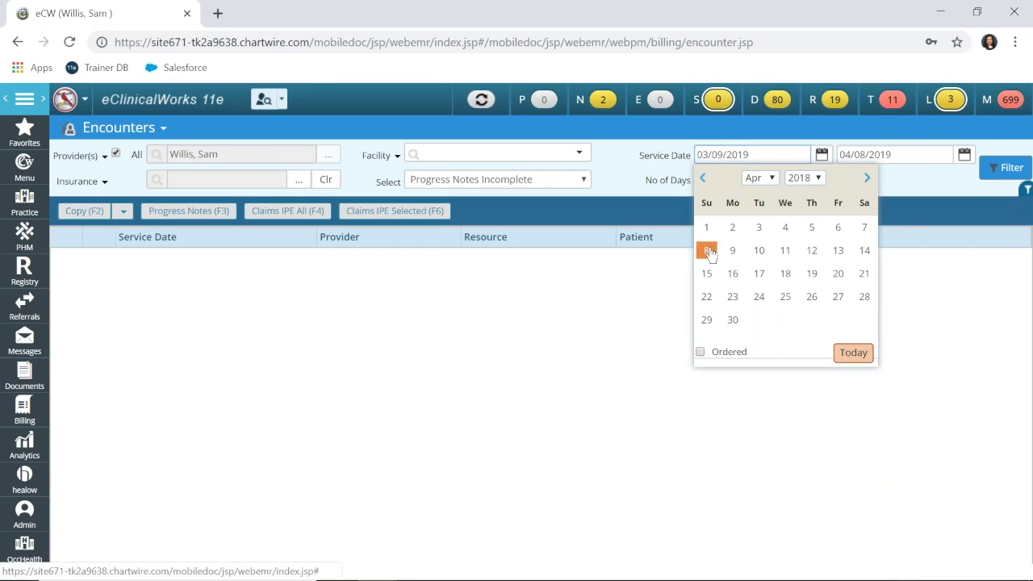
click(707, 251)
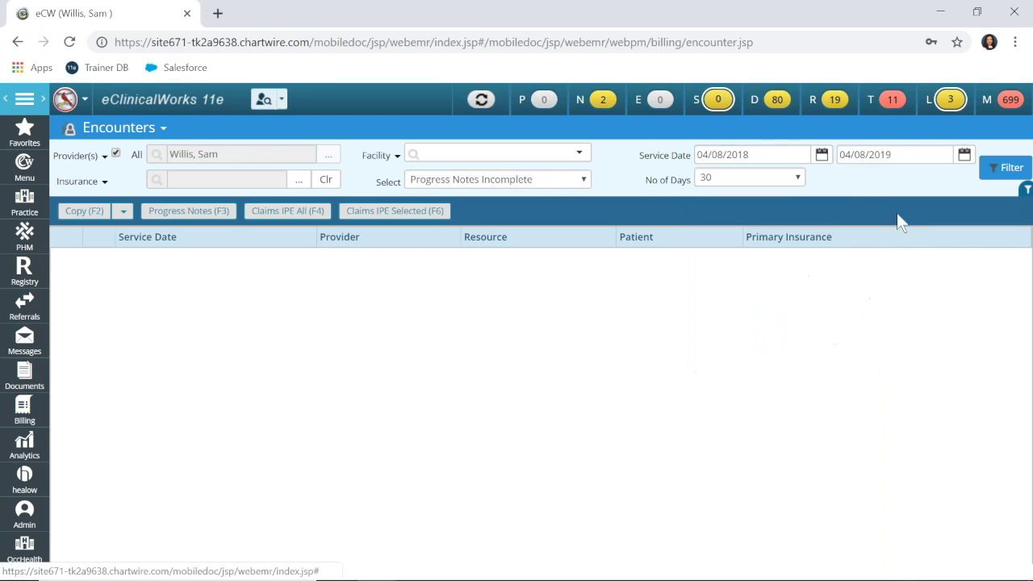
click(766, 182)
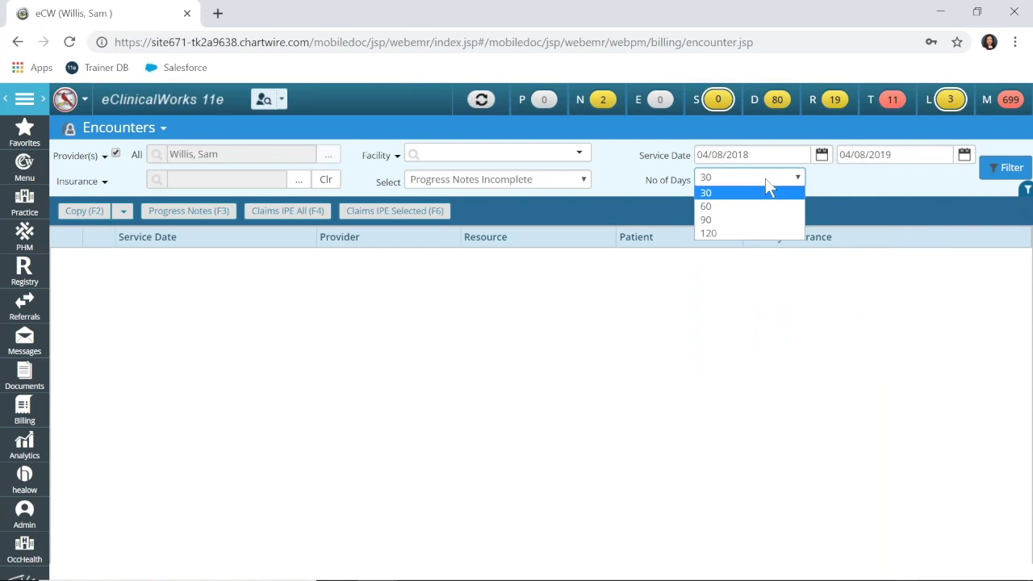
click(836, 179)
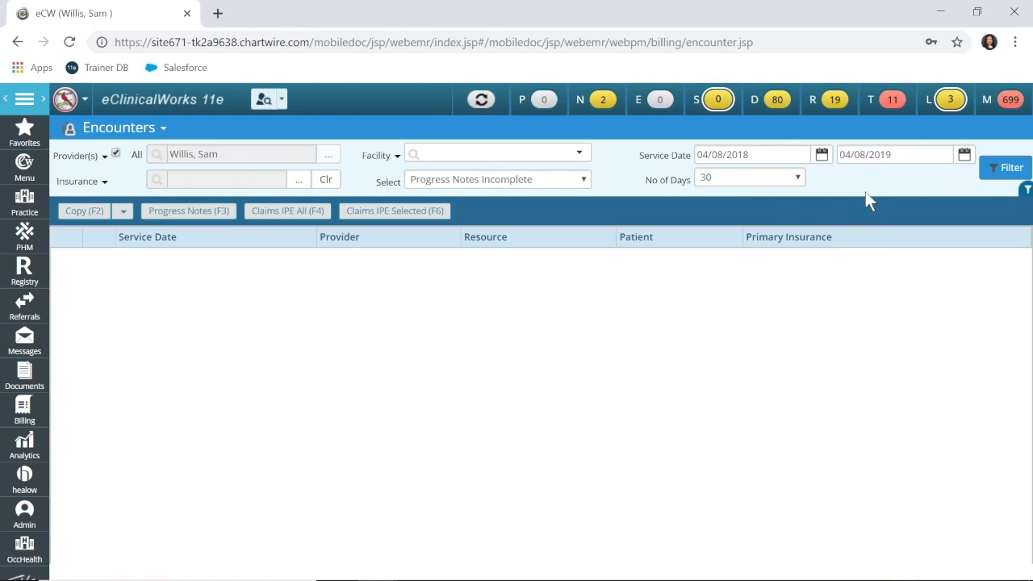
click(991, 167)
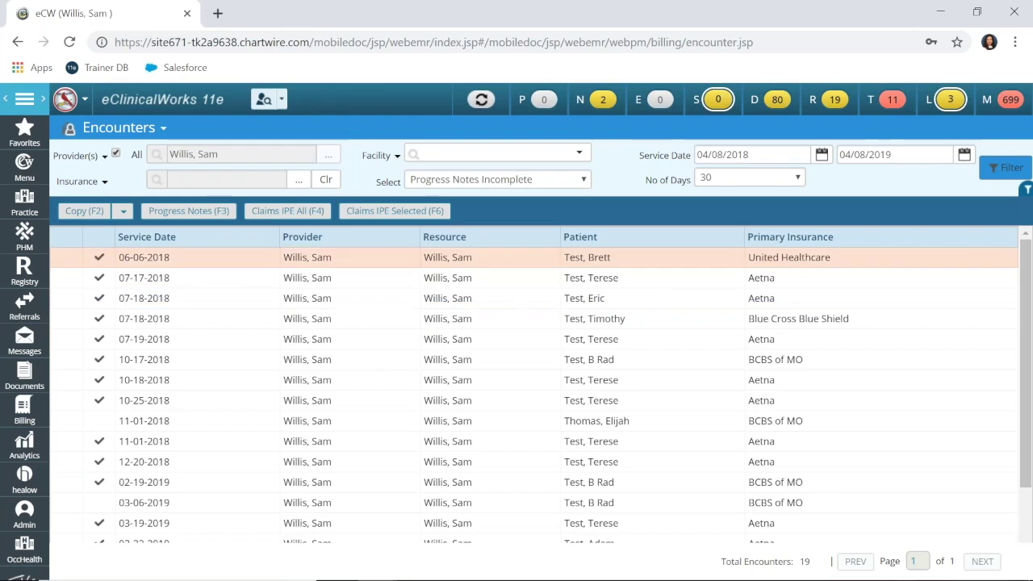
- Browse the filtered encounters, read the 06-06-2018 encounter's progress note through to its billing information, and close the note
scroll(188, 298, down, 2)
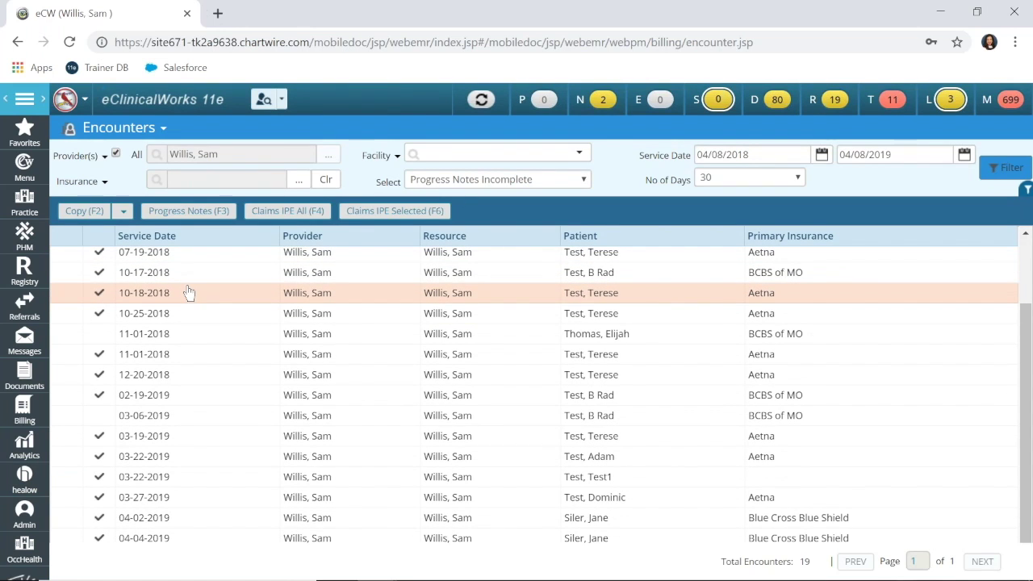
scroll(188, 278, up, 1)
scroll(357, 266, up, 3)
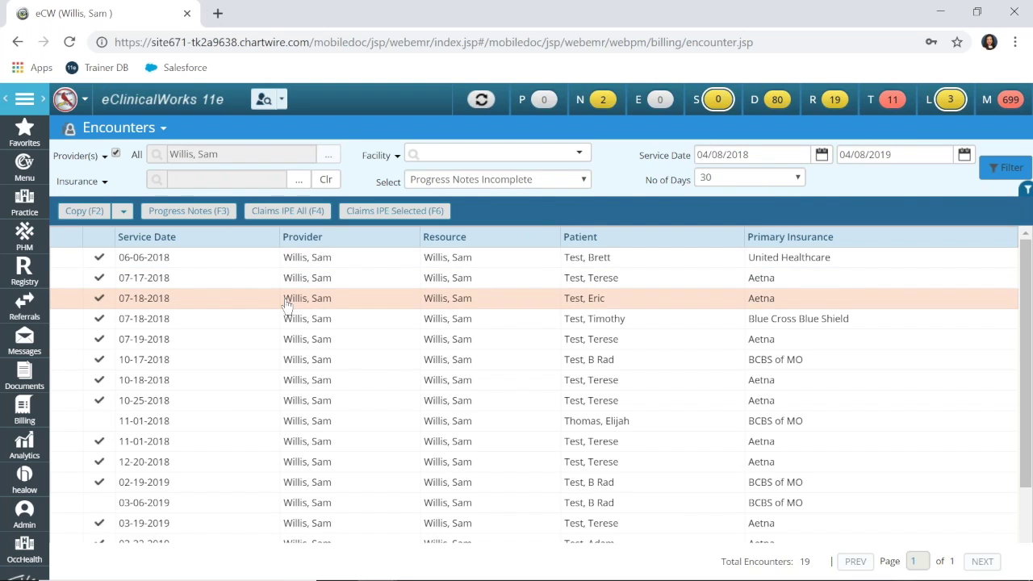
scroll(286, 303, down, 1)
scroll(285, 303, up, 1)
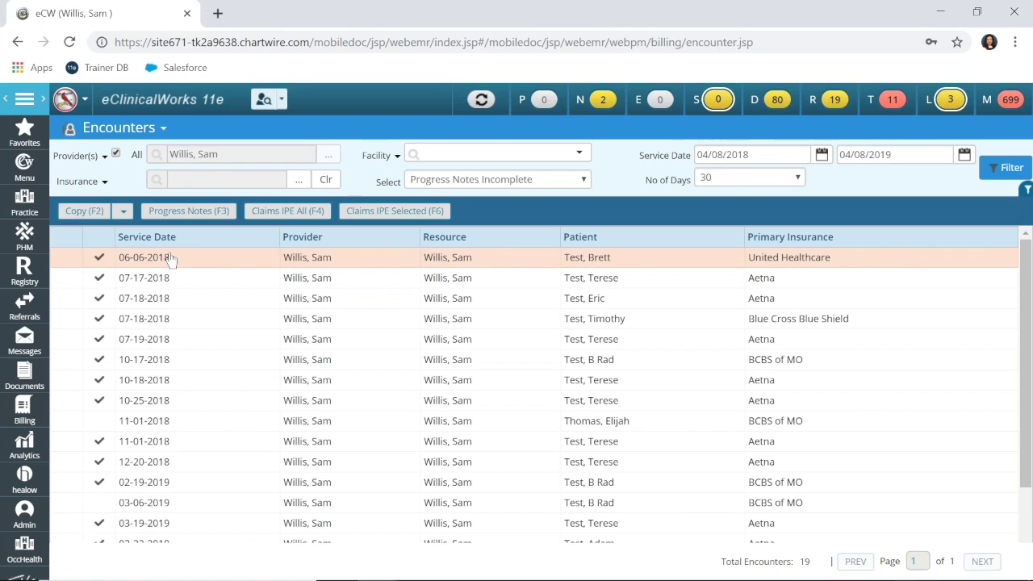
click(194, 216)
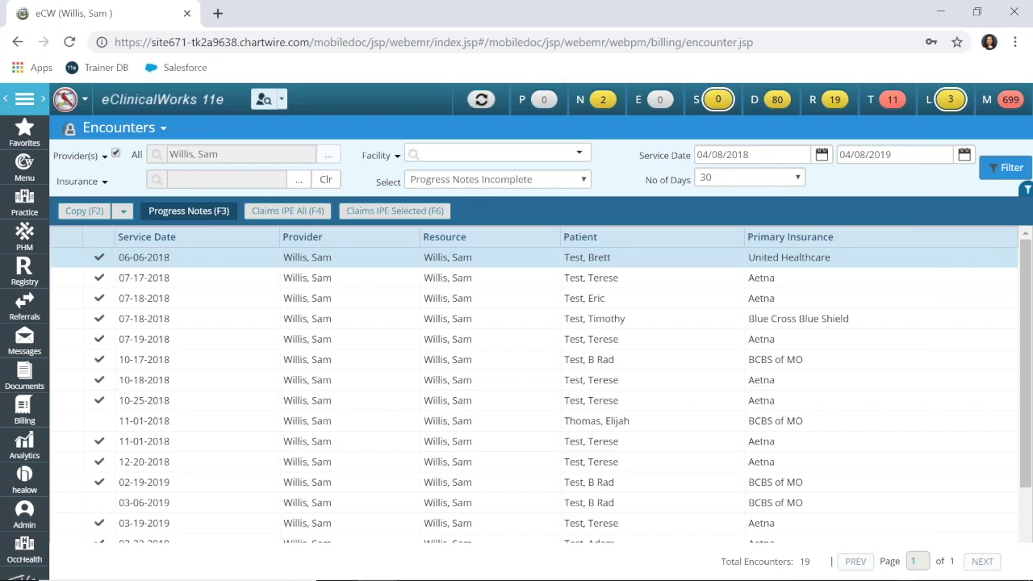
scroll(291, 242, down, 2)
scroll(292, 244, down, 7)
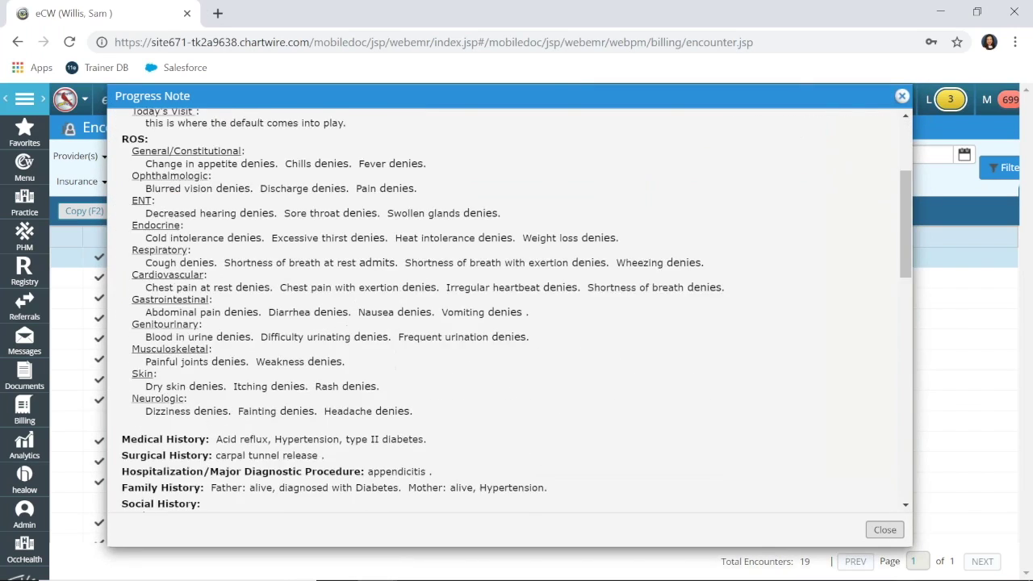
scroll(512, 315, down, 6)
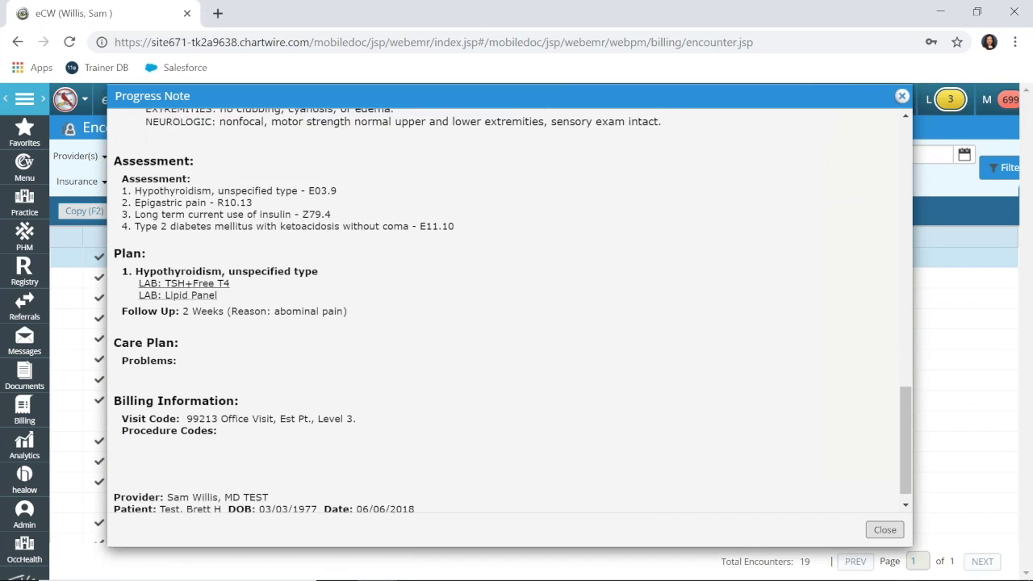
scroll(512, 315, up, 8)
scroll(498, 211, up, 4)
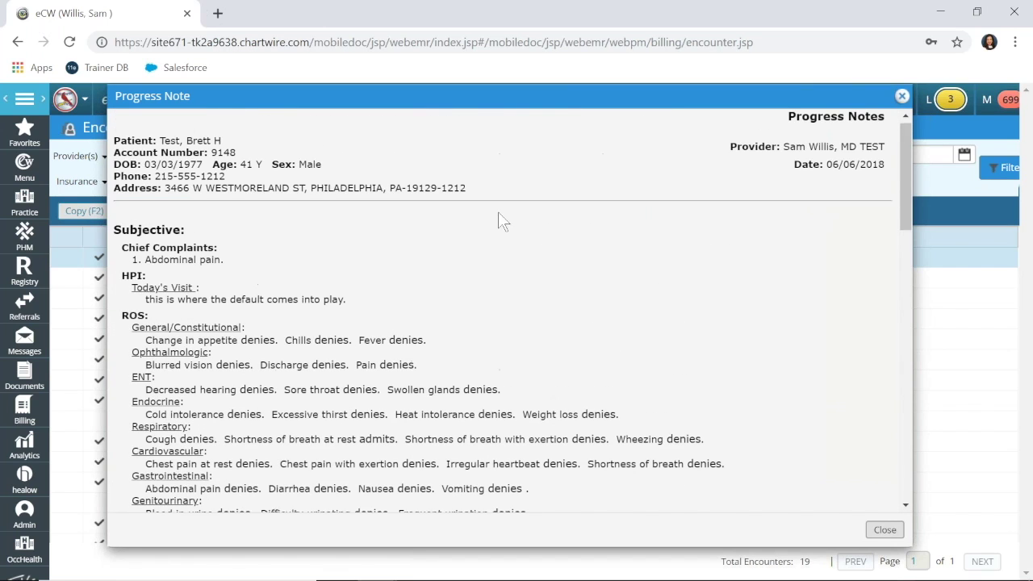
click(902, 97)
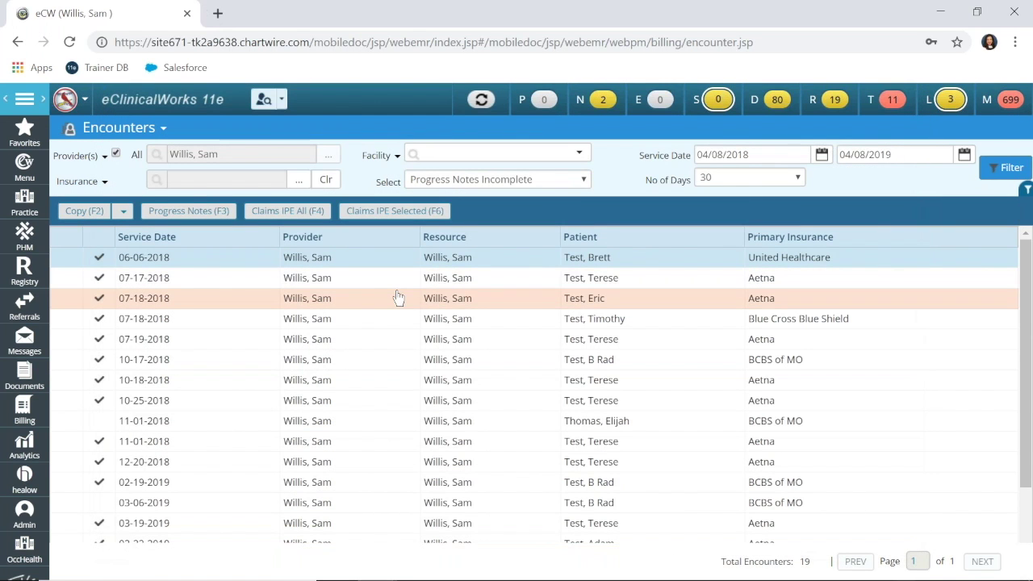
- Export the filtered encounters list to an Excel file
click(388, 303)
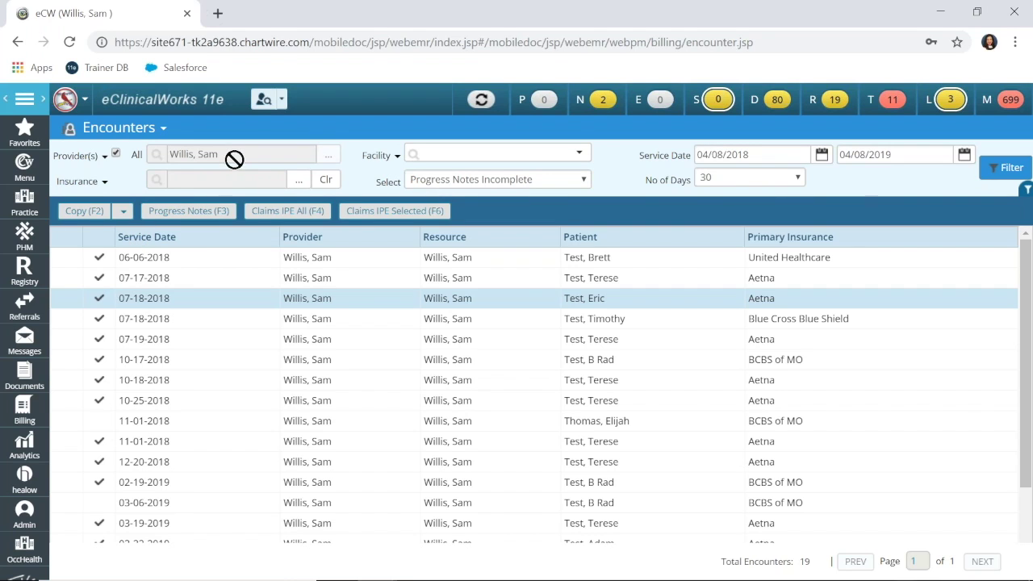
click(122, 215)
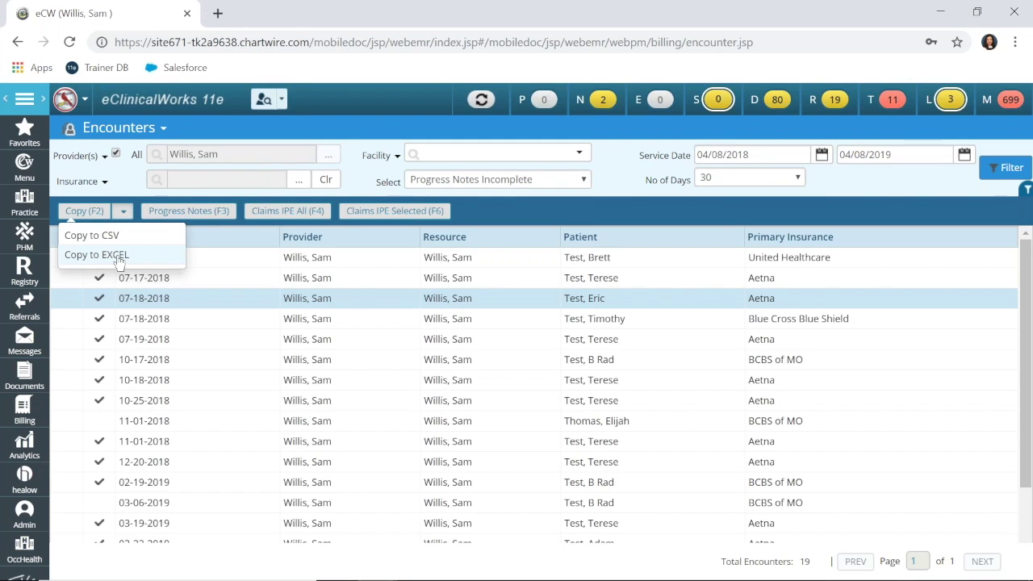
click(118, 257)
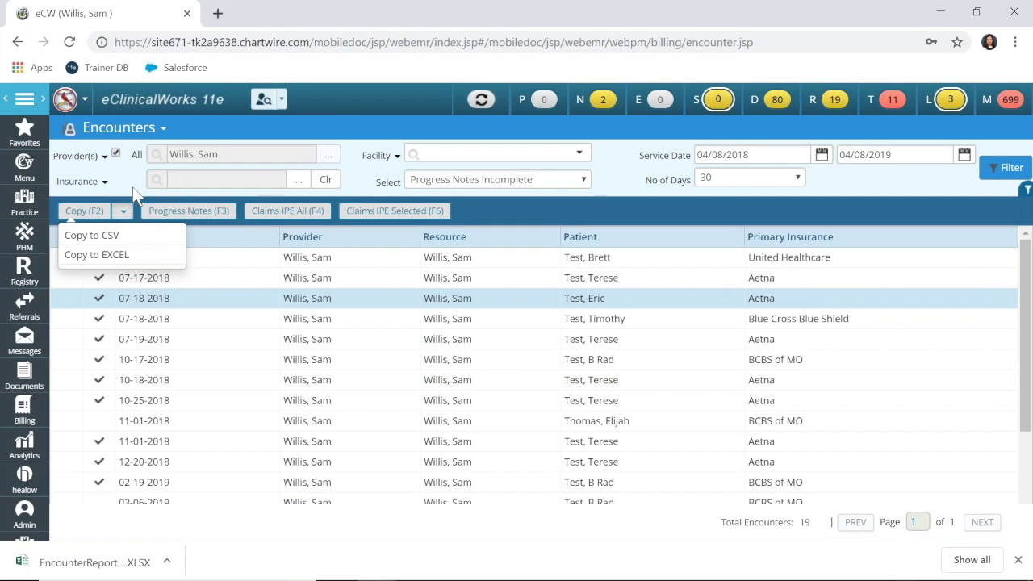
click(133, 207)
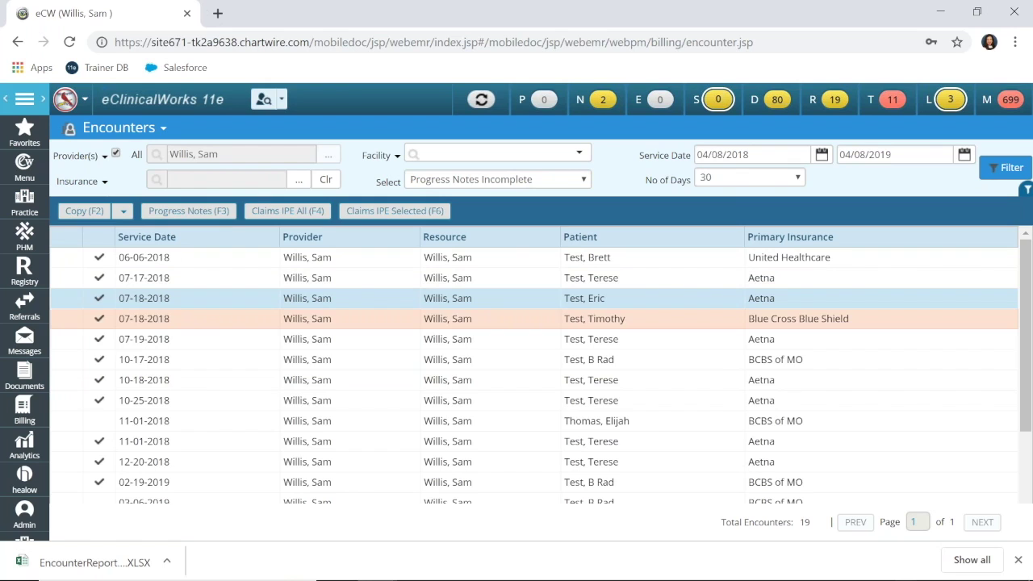